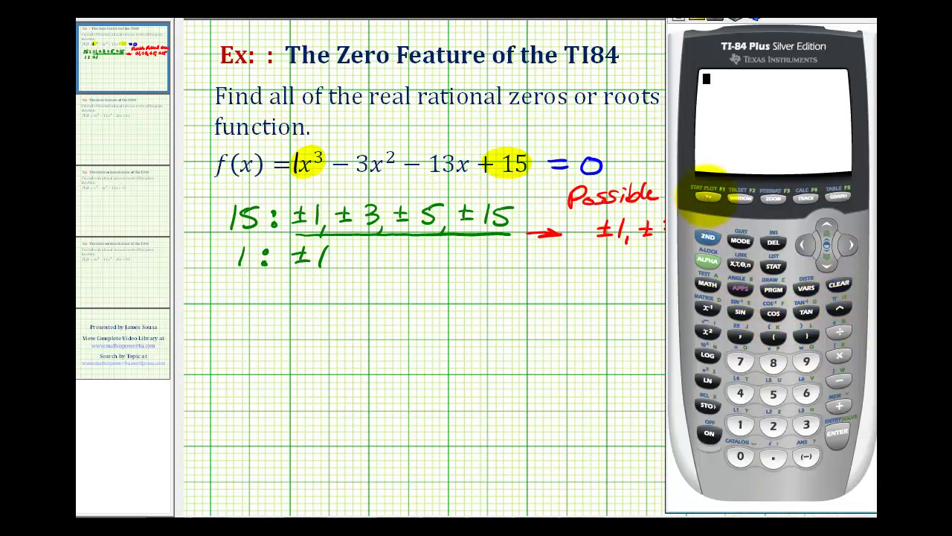
Type the cubic X^3 − 3X² − 13X + 15 on the Y1 line of the function editor.
left_click(708, 197)
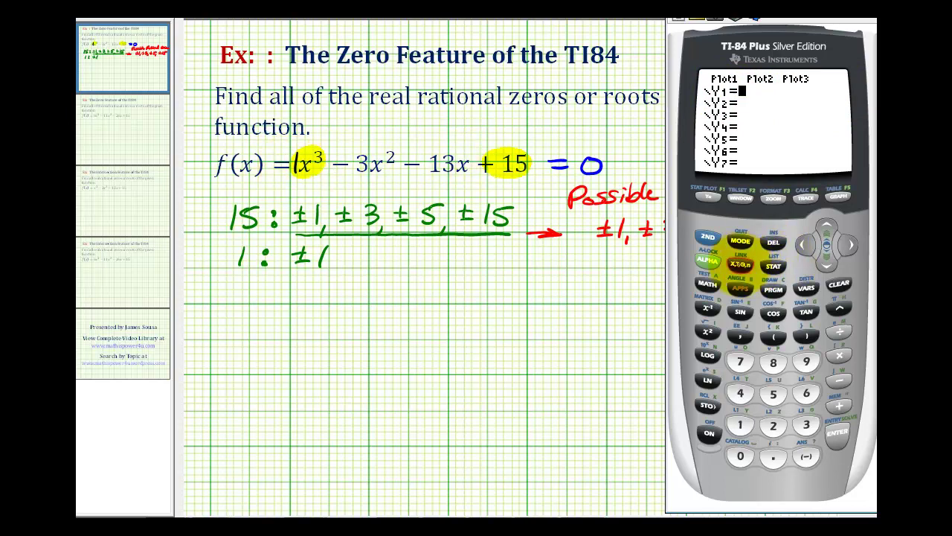
left_click(740, 264)
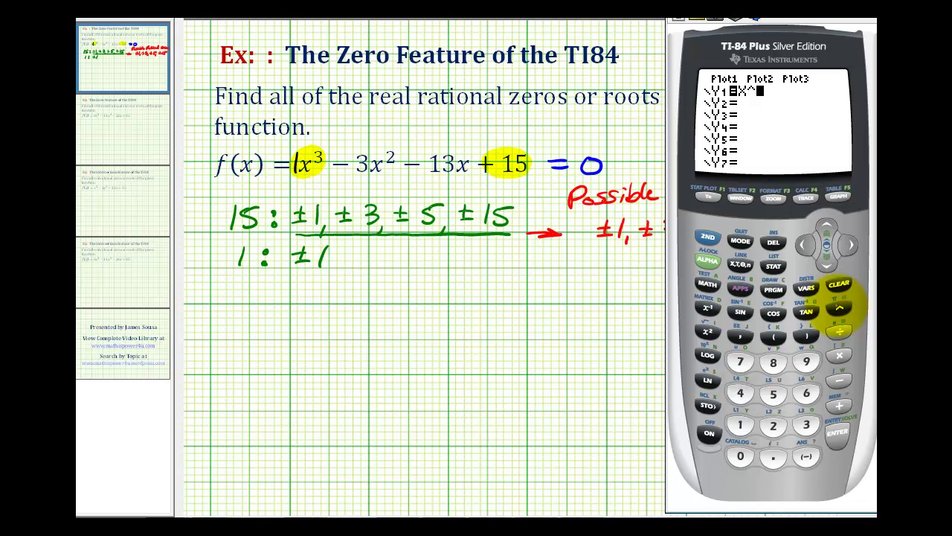
left_click(805, 424)
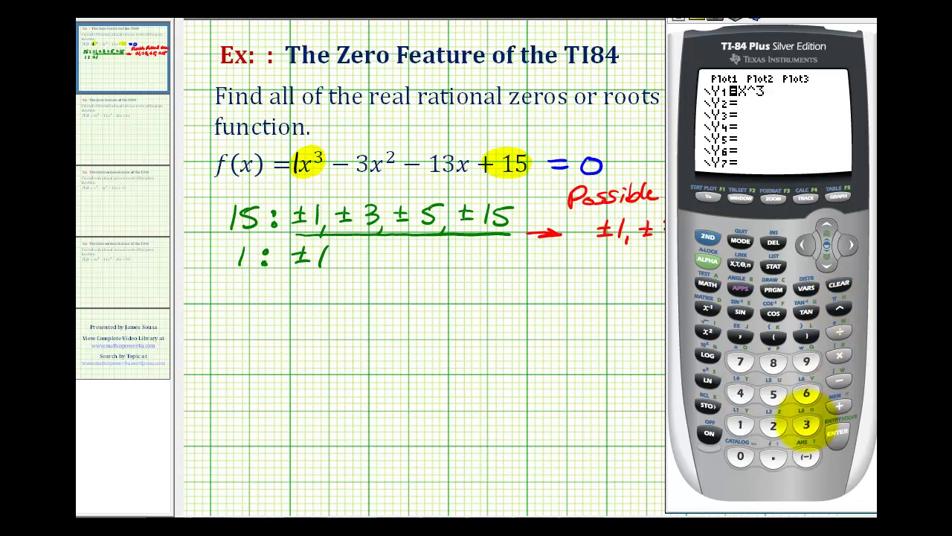
left_click(839, 380)
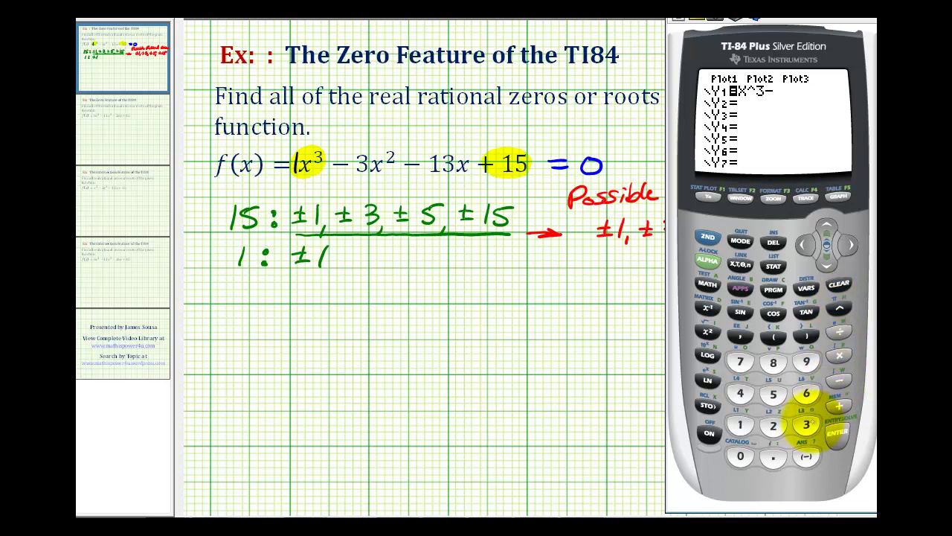
left_click(805, 424)
left_click(740, 264)
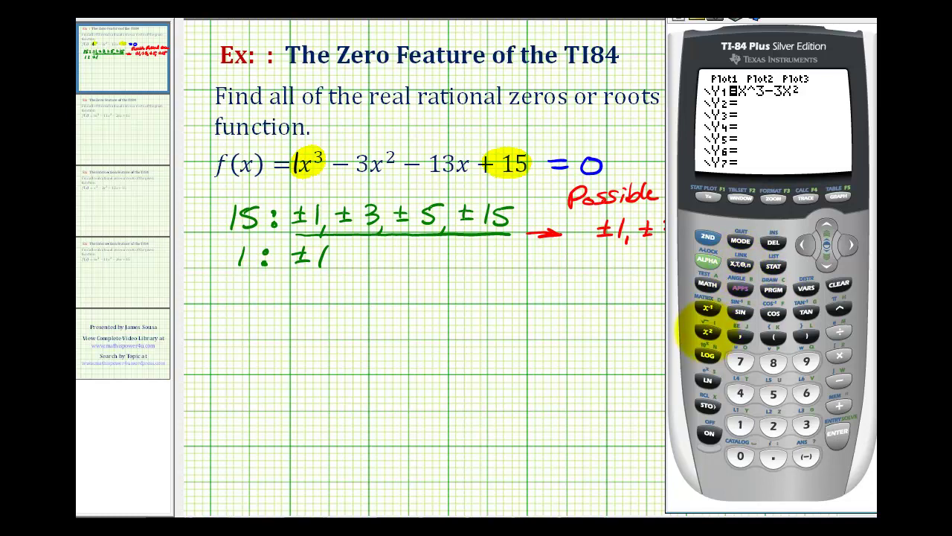
left_click(840, 379)
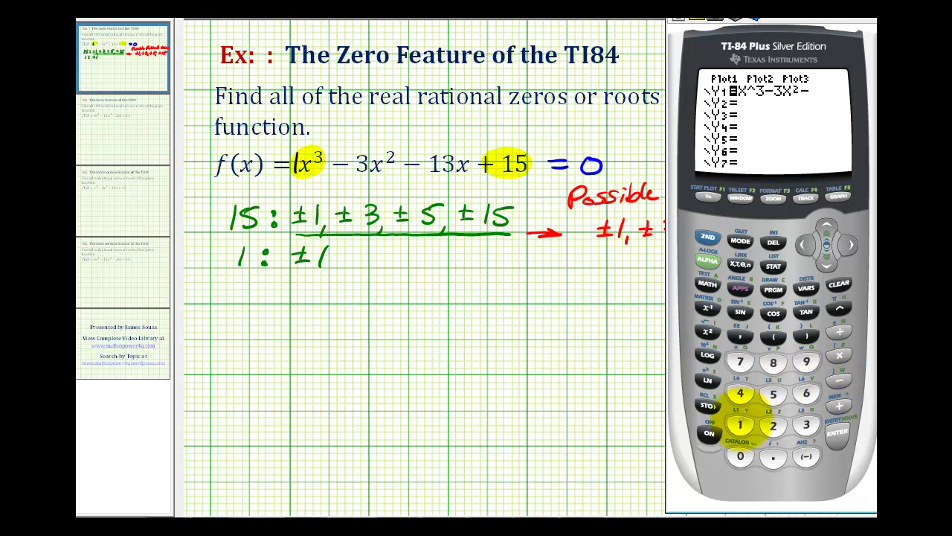
left_click(740, 424)
left_click(806, 424)
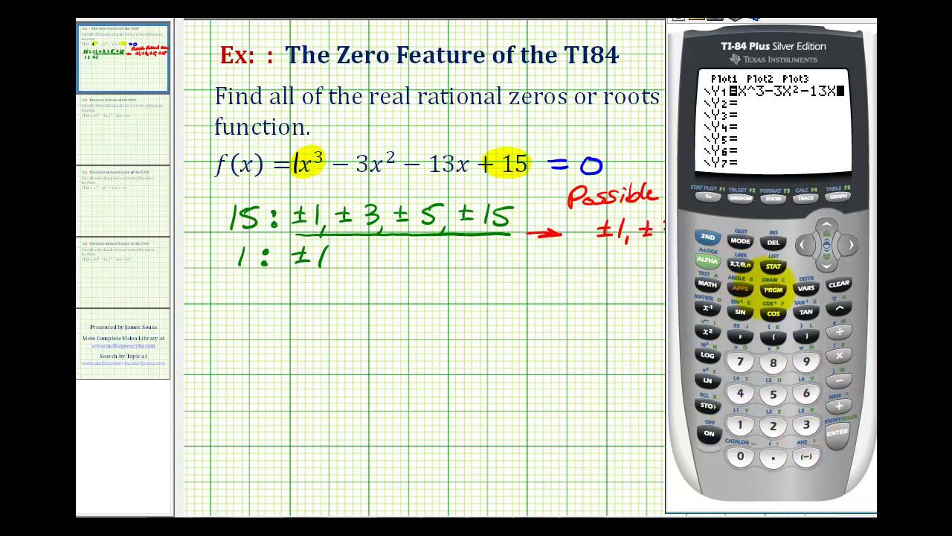
left_click(839, 405)
left_click(740, 424)
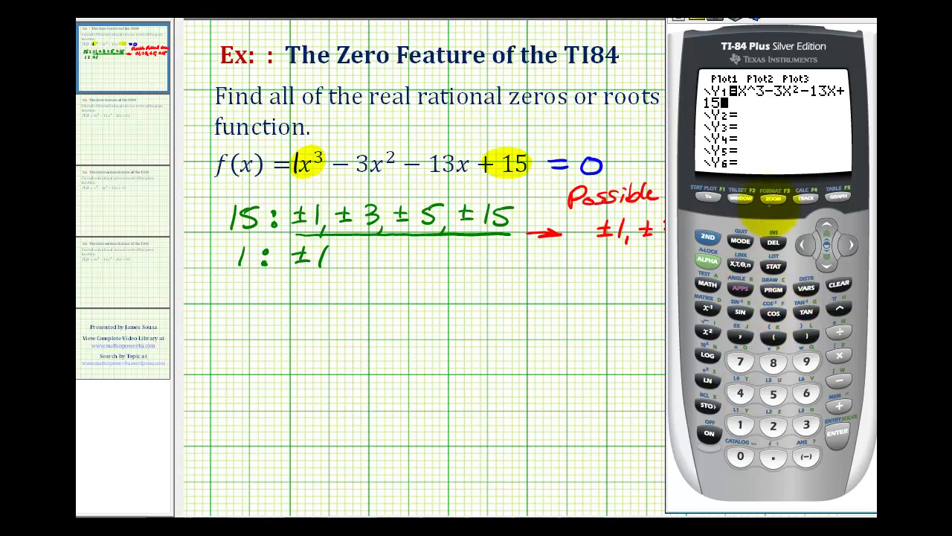
left_click(774, 198)
Graph Y1 with ZStandard, then start the 2:zero calculation from the CALCULATE menu.
left_click(806, 392)
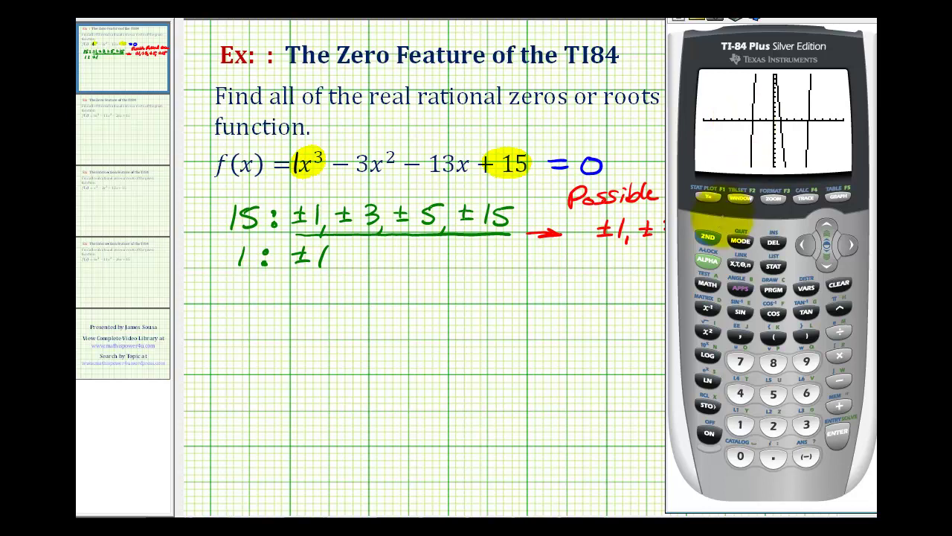
left_click(708, 236)
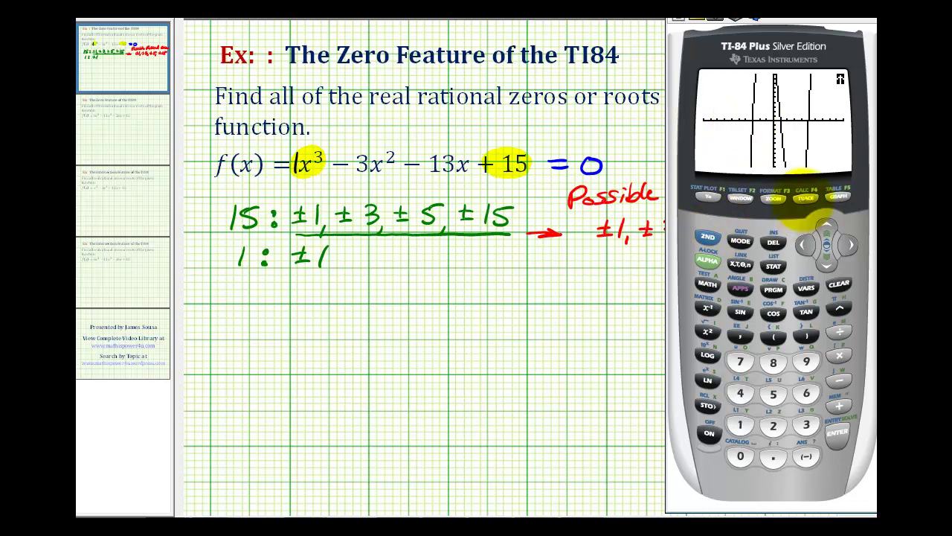
left_click(805, 195)
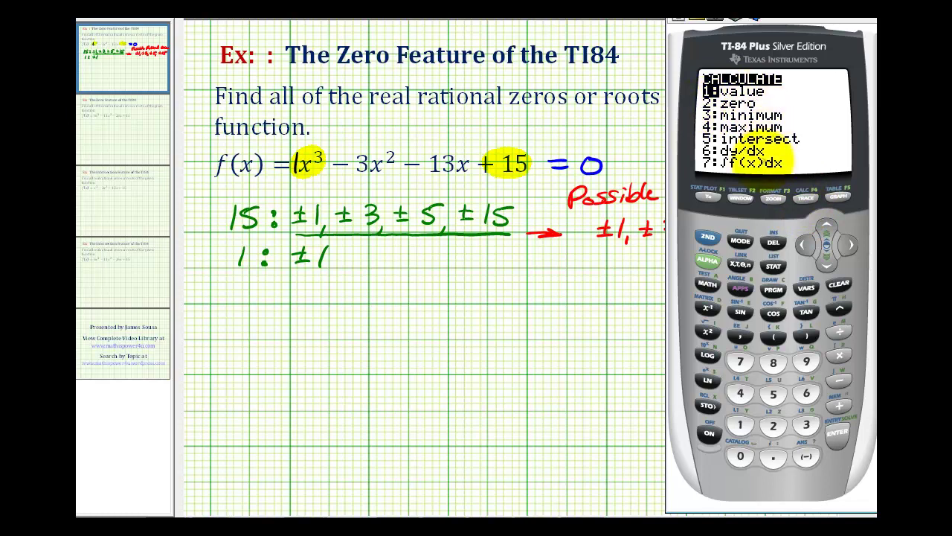
left_click(774, 425)
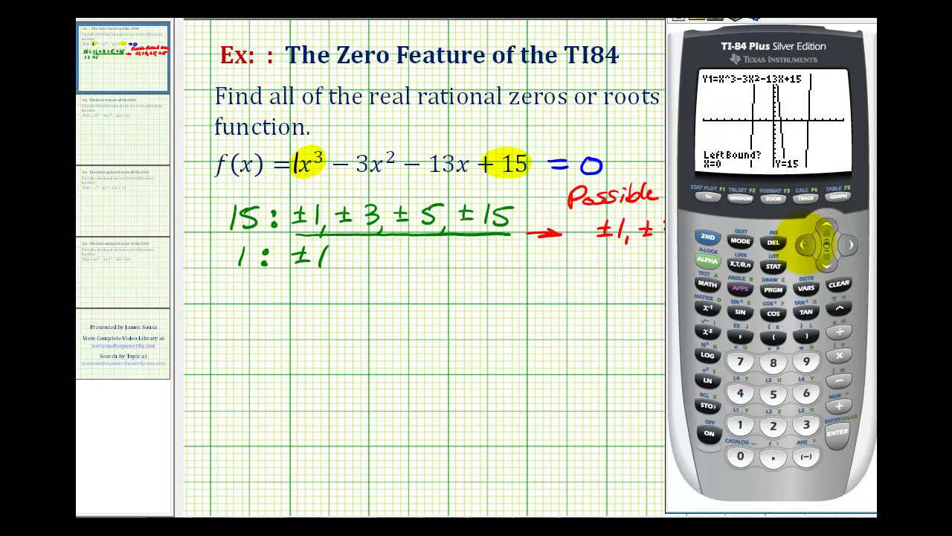
Bracket the root with left bound x≈-3.19 and right bound x≈-2.77, then compute zero x = -3.
left_click(805, 244)
left_click(805, 244)
left_click(805, 244)
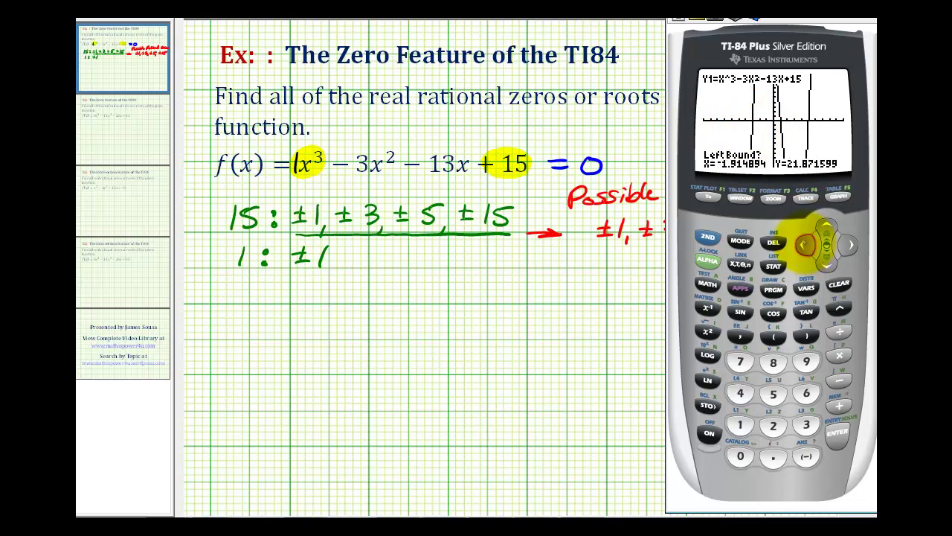
left_click(805, 244)
left_click(805, 244)
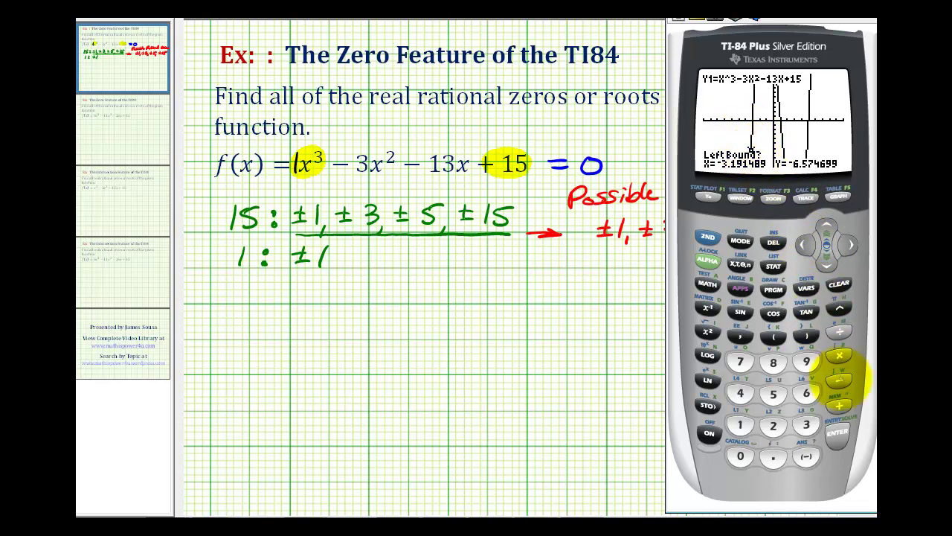
left_click(838, 433)
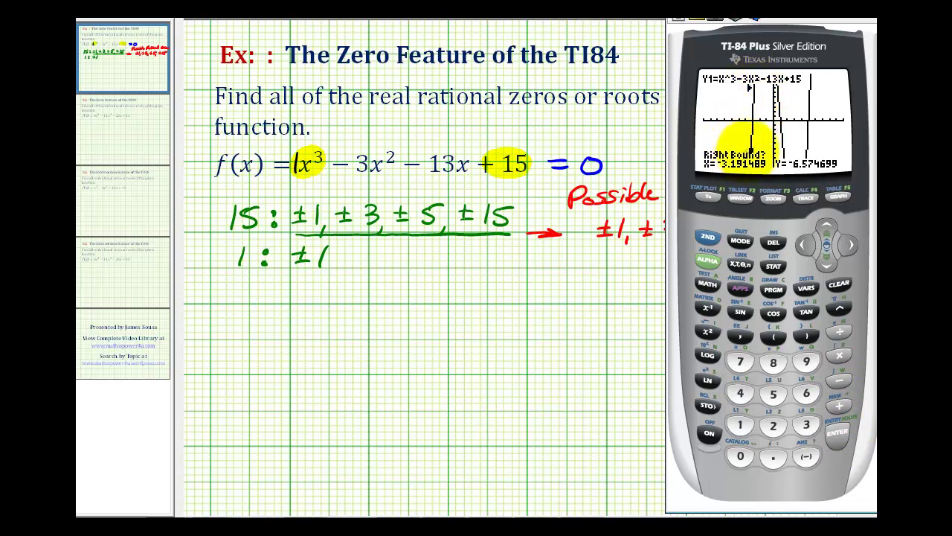
left_click(849, 244)
left_click(850, 244)
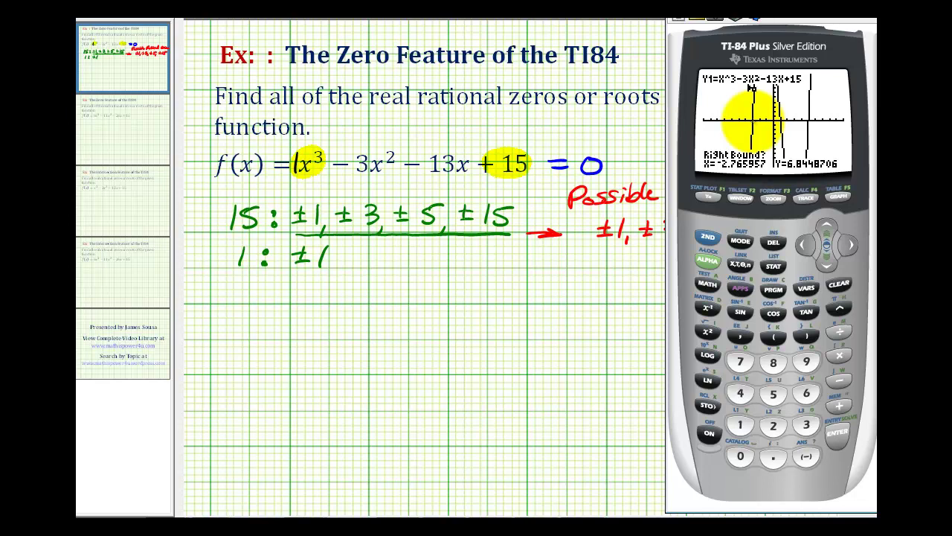
left_click(837, 433)
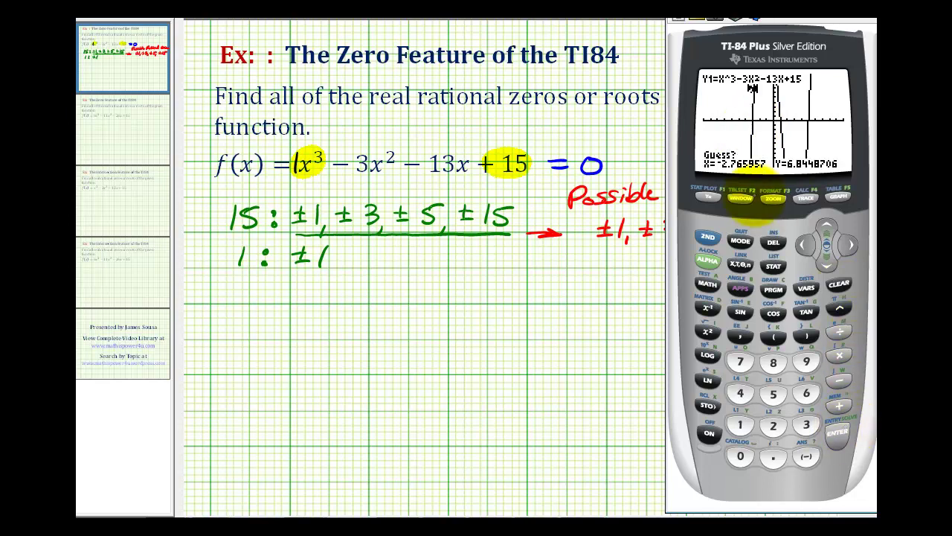
left_click(838, 433)
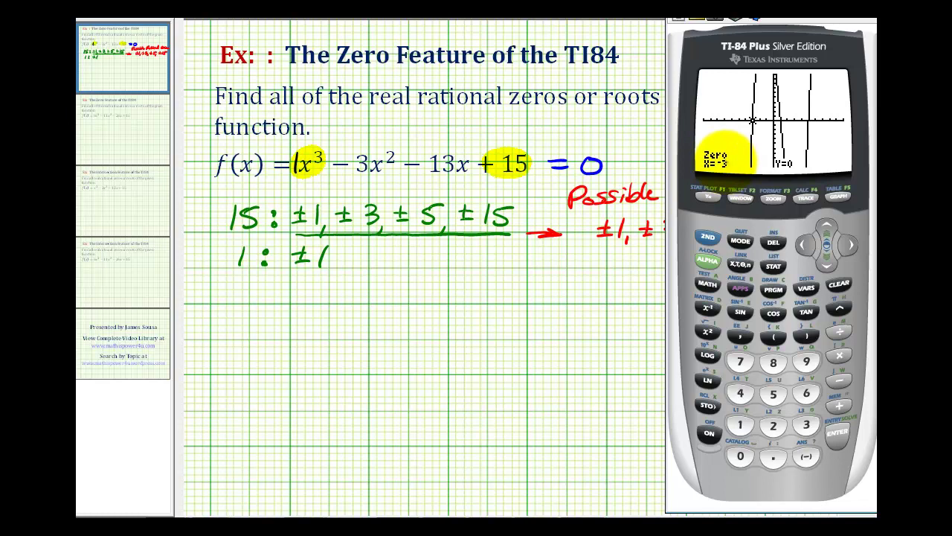
Write 'Zeros: x = -3' on the notes page and return to the calculator.
left_click(238, 253)
left_click_drag(223, 305, 416, 330)
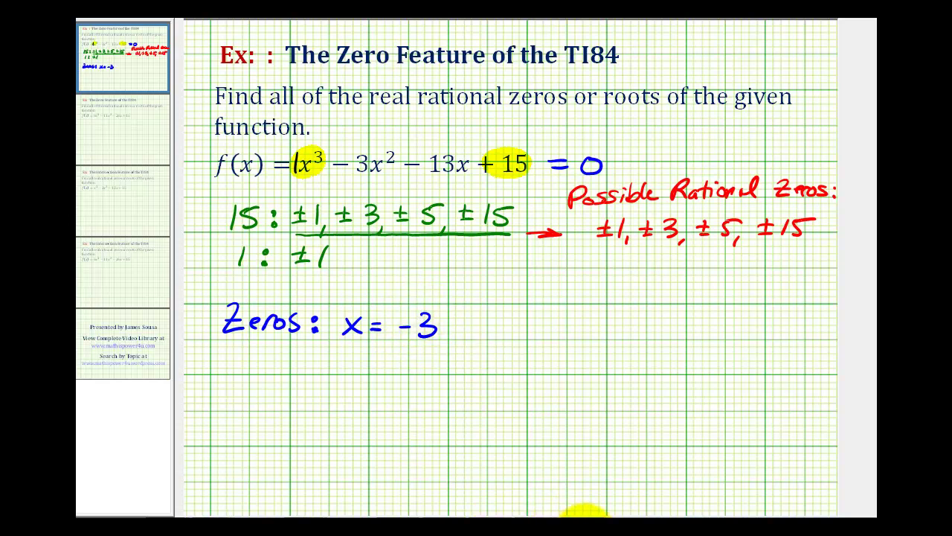
left_click(589, 515)
left_click(708, 237)
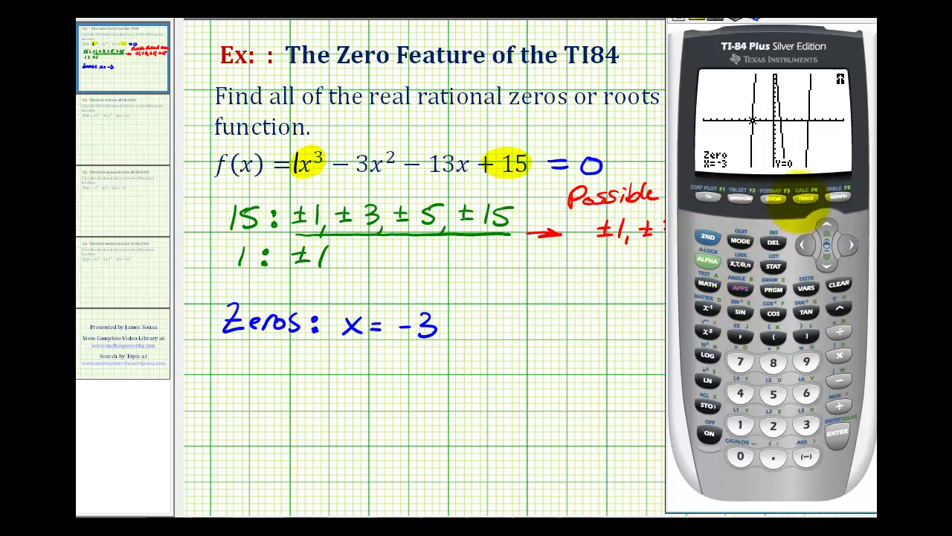
Start another zero calculation and move the cursor right to just left of x = 1.
left_click(805, 201)
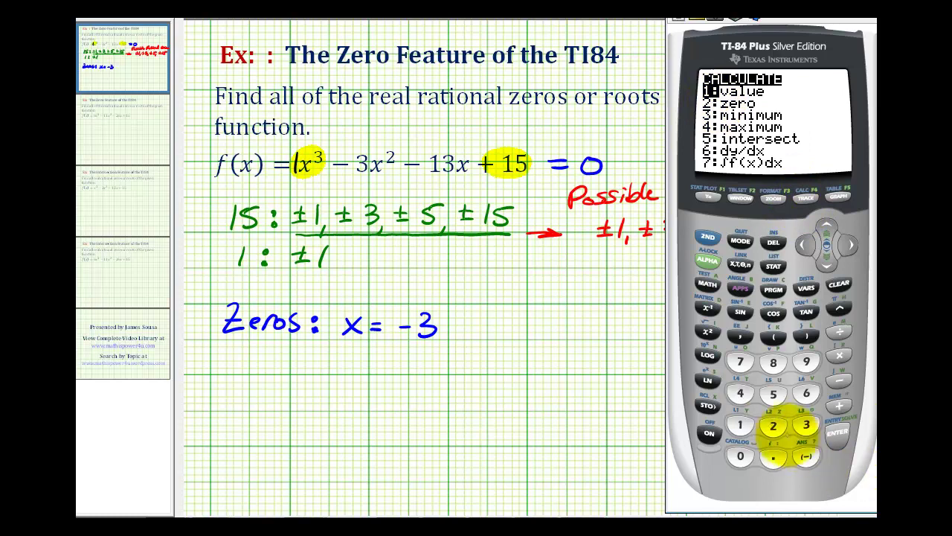
left_click(773, 425)
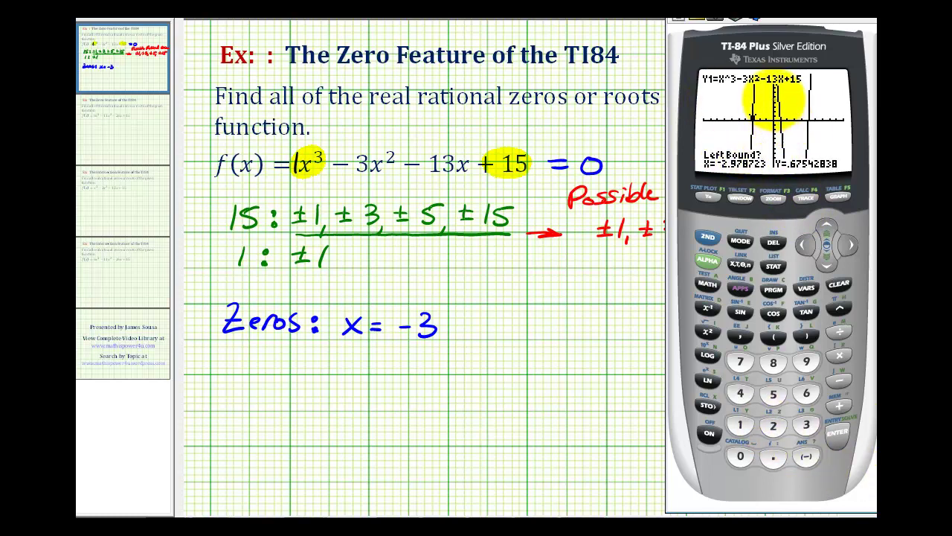
left_click(849, 244)
left_click(850, 243)
left_click(850, 244)
left_click(849, 244)
left_click(849, 244)
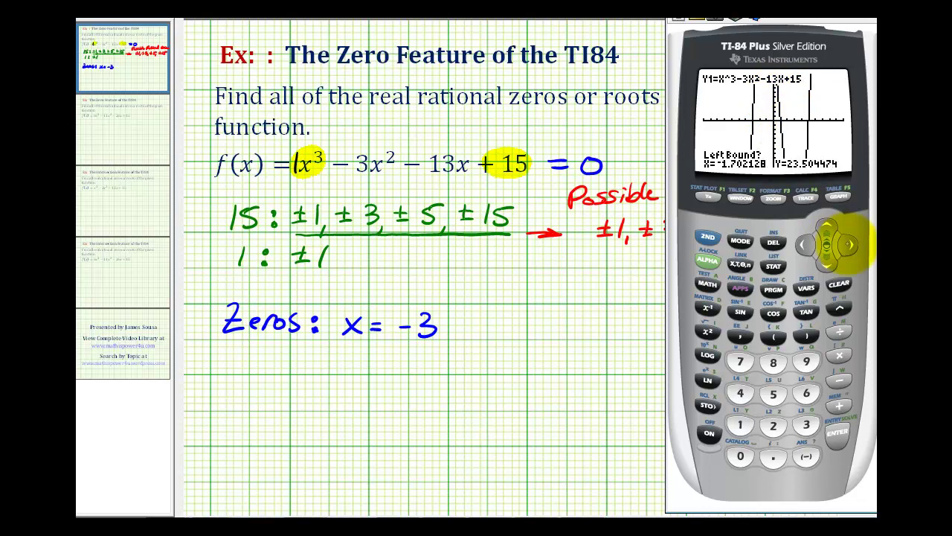
left_click(849, 244)
left_click(850, 244)
left_click(849, 244)
left_click(849, 244)
left_click(849, 244)
left_click(850, 244)
left_click(849, 244)
left_click(849, 244)
left_click(849, 244)
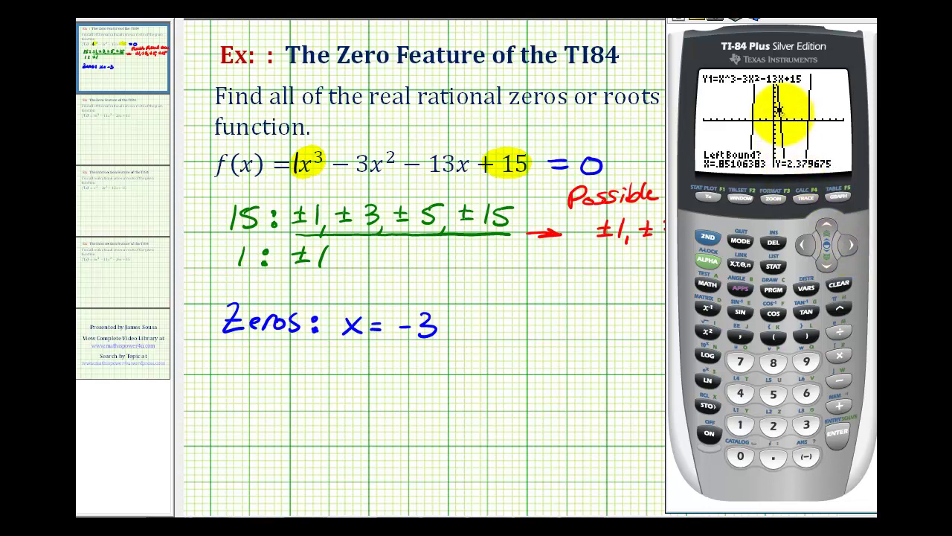
Set bounds at x≈0.85 and x≈1.28, compute zero x = 1, and hide the calculator.
left_click(838, 431)
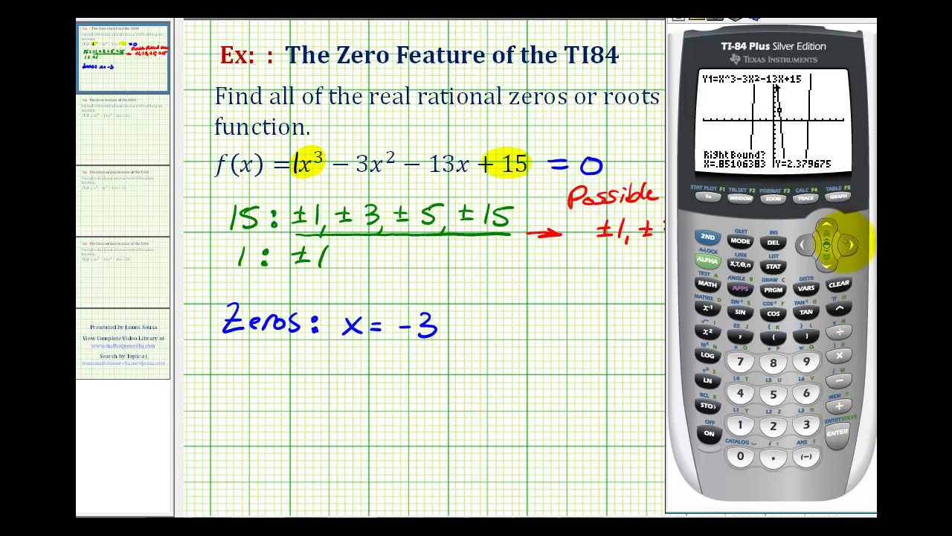
left_click(850, 244)
left_click(849, 244)
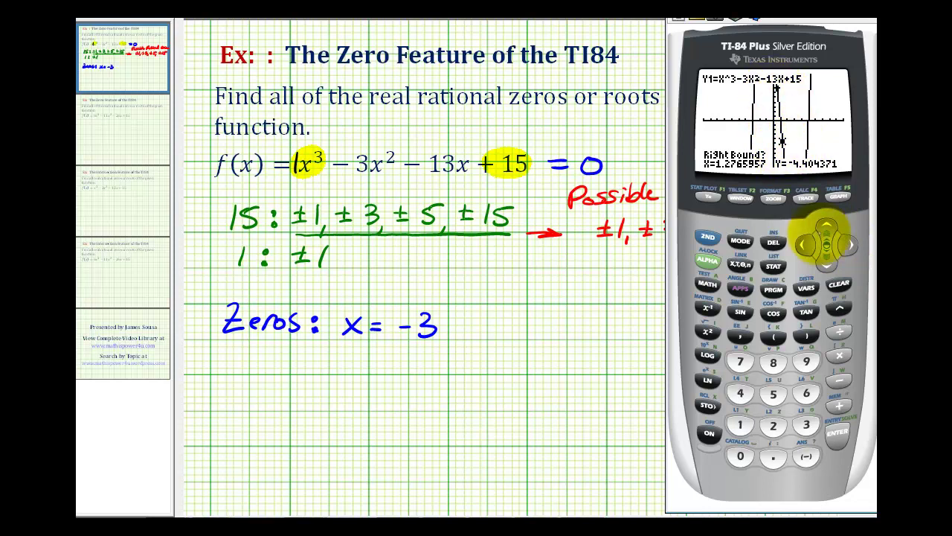
left_click(837, 433)
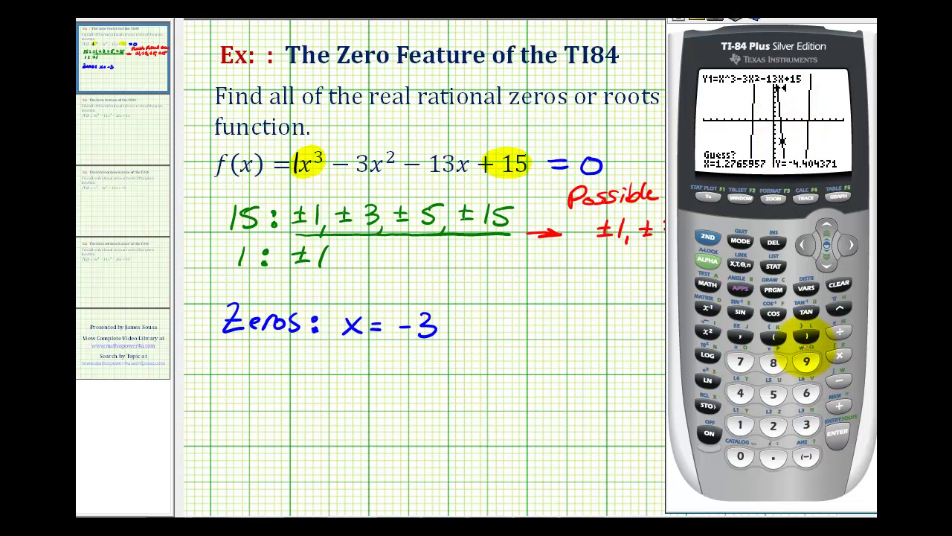
left_click(837, 435)
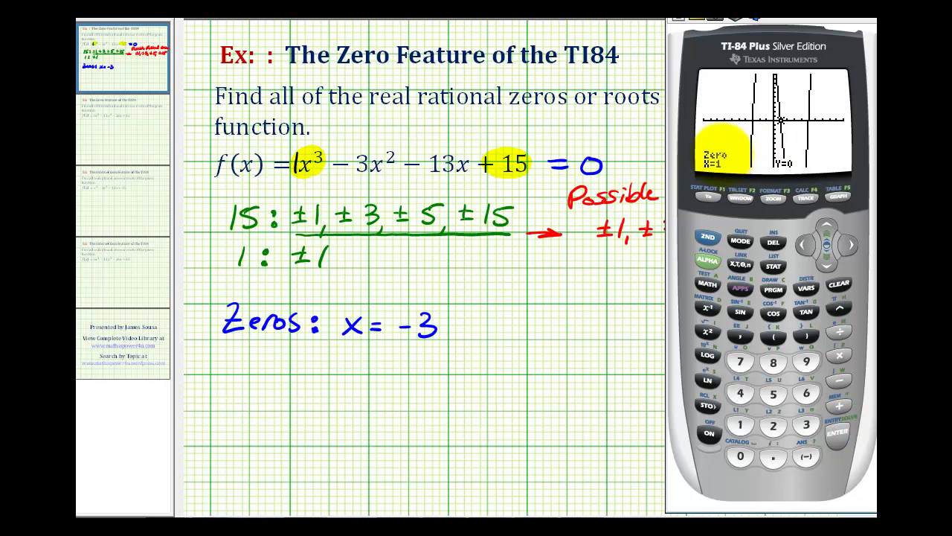
left_click(112, 26)
Handwrite ', x = 1' after 'Zeros: x = -3' on the notes page.
mouse_move(446, 335)
left_mouse_down()
mouse_move(484, 323)
mouse_move(473, 334)
mouse_move(533, 339)
left_mouse_up()
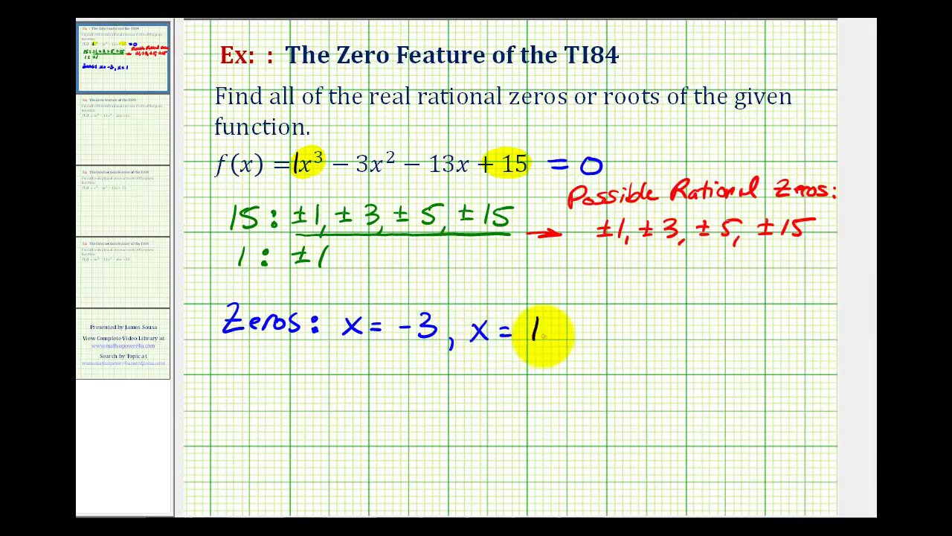
left_click(844, 197)
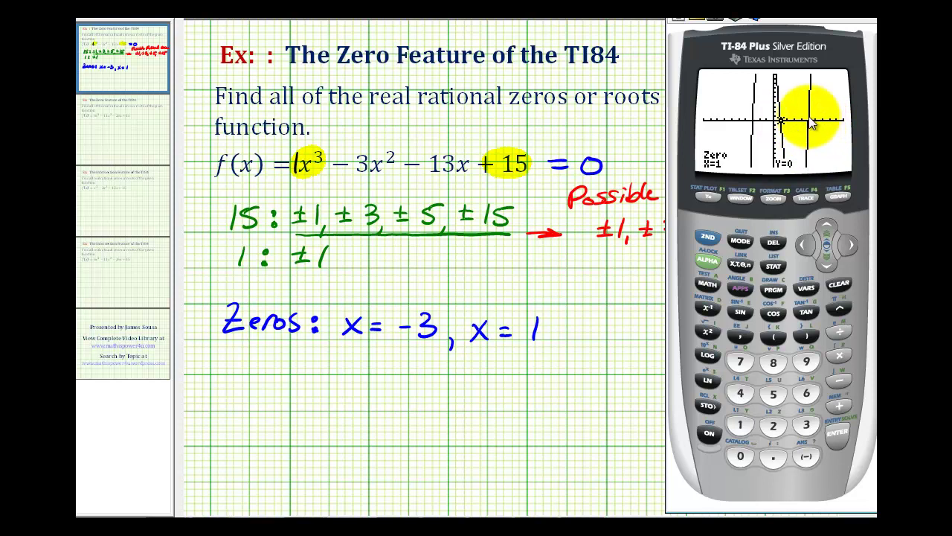
left_click(714, 237)
Start a third zero calculation and move the cursor right to just left of x = 5.
left_click(803, 201)
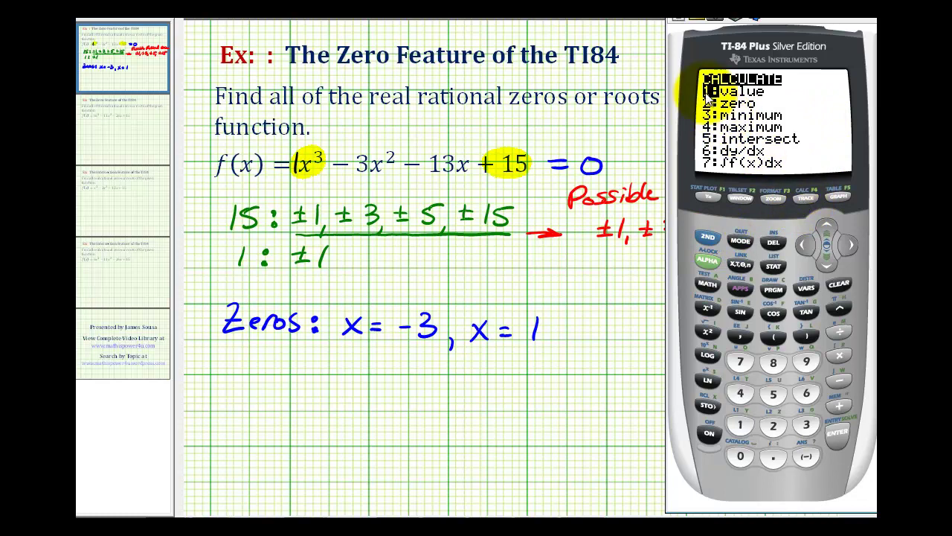
left_click(766, 426)
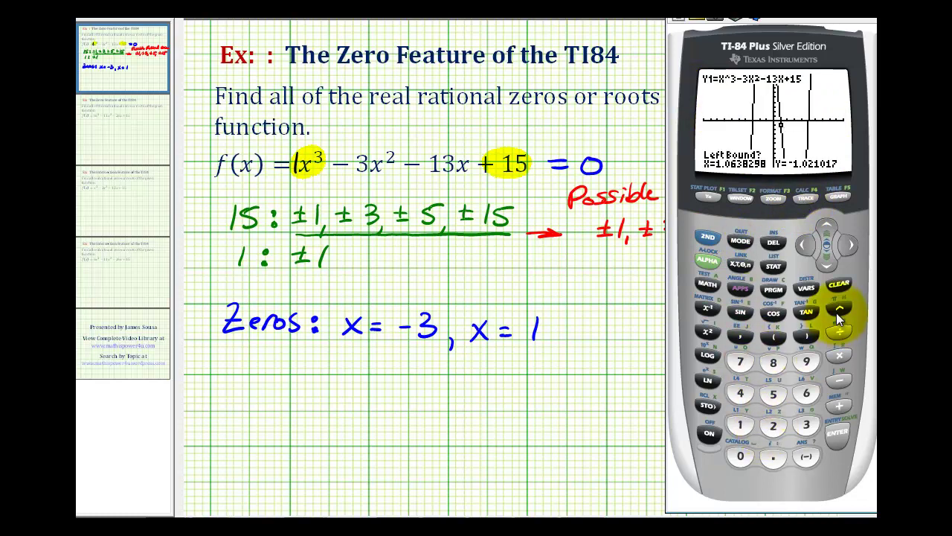
left_click(847, 245)
left_click(847, 244)
left_click(847, 245)
left_click(848, 244)
left_click(847, 244)
left_click(846, 244)
left_click(846, 243)
left_click(845, 243)
left_click(845, 243)
left_click(845, 243)
left_click(844, 243)
left_click(844, 243)
left_click(843, 242)
left_click(842, 242)
left_click(842, 242)
left_click(842, 242)
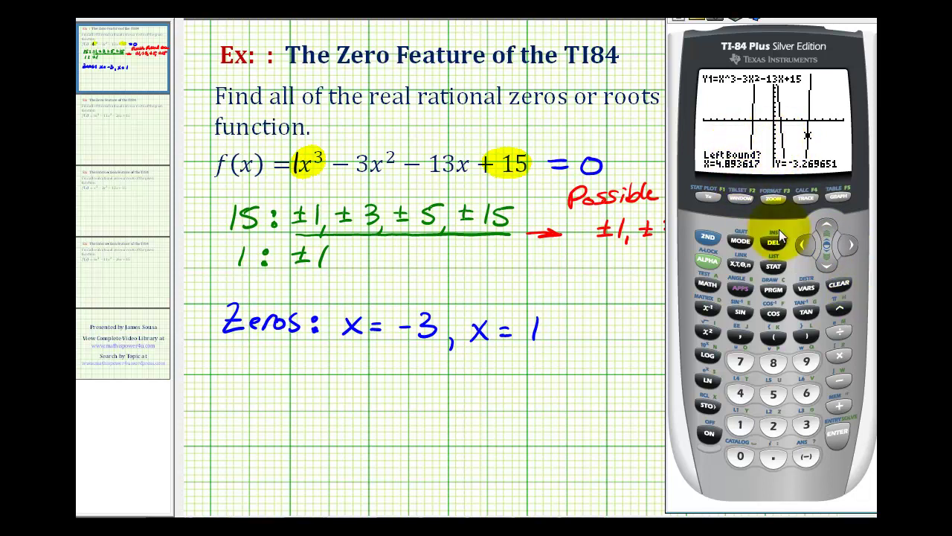
Set bounds at x≈4.89 and x≈5.11, then compute the zero at x = 5.
left_click(839, 429)
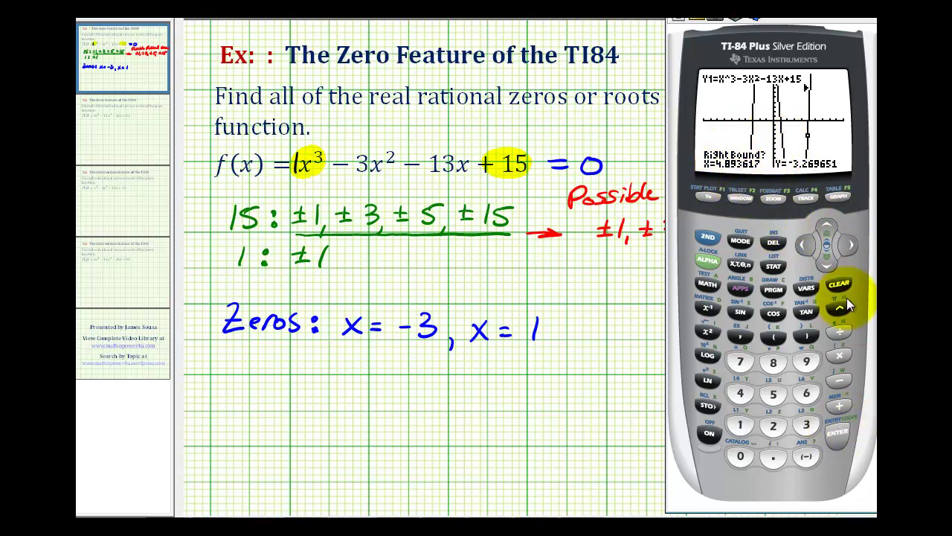
left_click(852, 243)
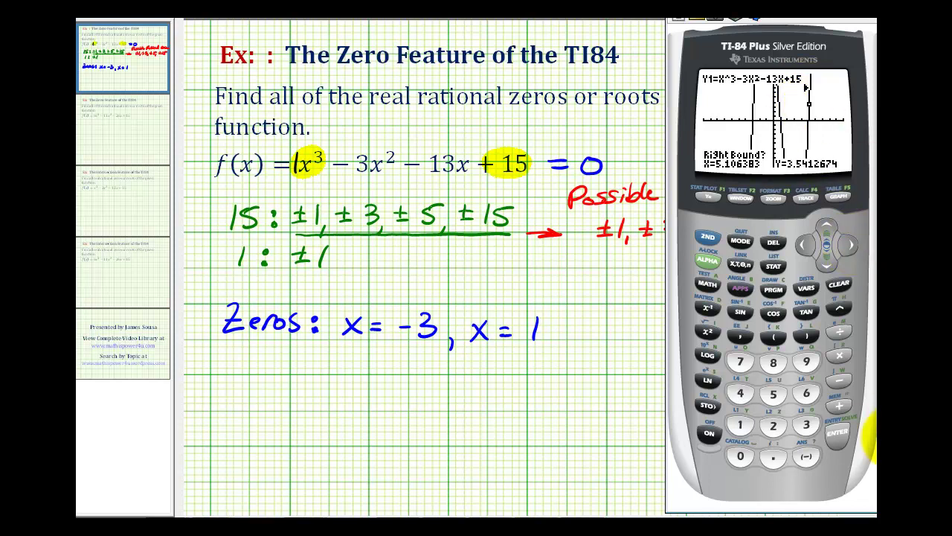
left_click(837, 435)
left_click(835, 440)
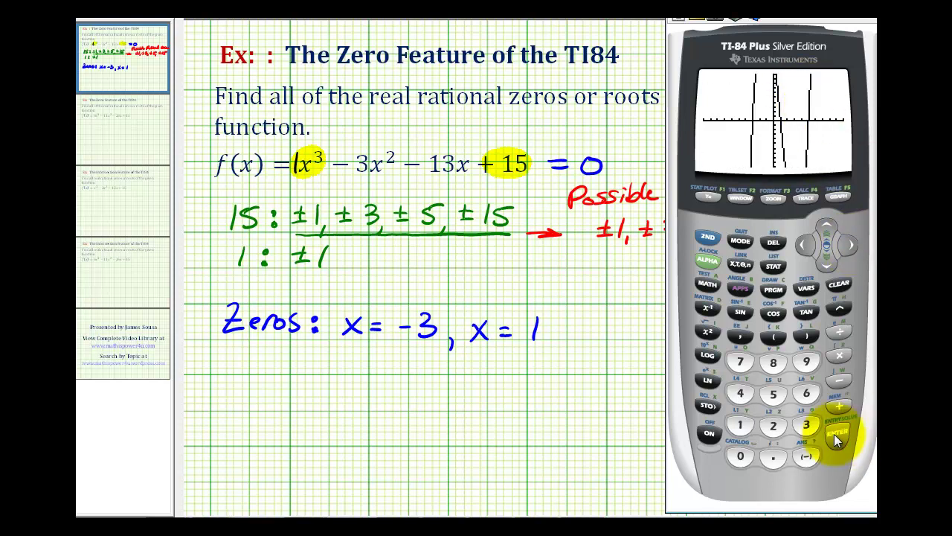